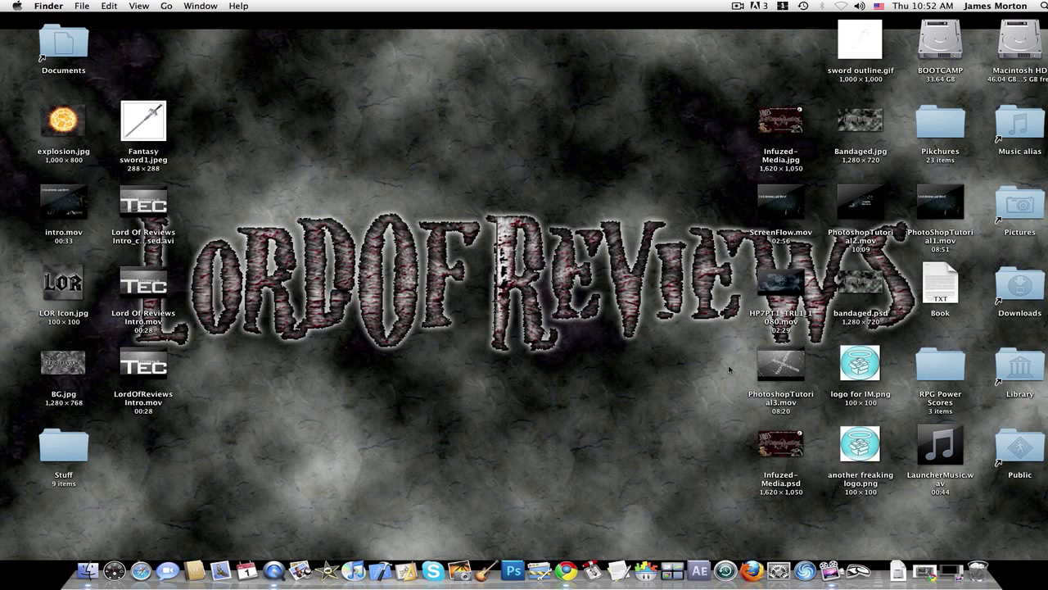
Restore the hrdj window, review each inspector tab, return to Video Properties, and show the File menu.
{"action": "left_click", "coordinate": [927, 571]}
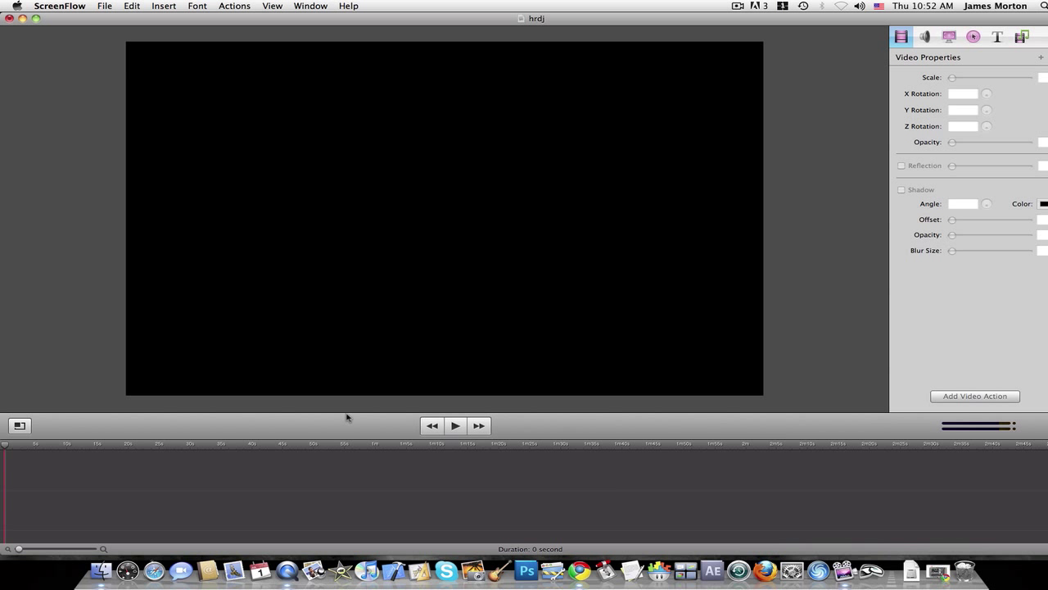
{"action": "left_click", "coordinate": [949, 37]}
{"action": "left_click", "coordinate": [924, 37]}
{"action": "left_click", "coordinate": [973, 37]}
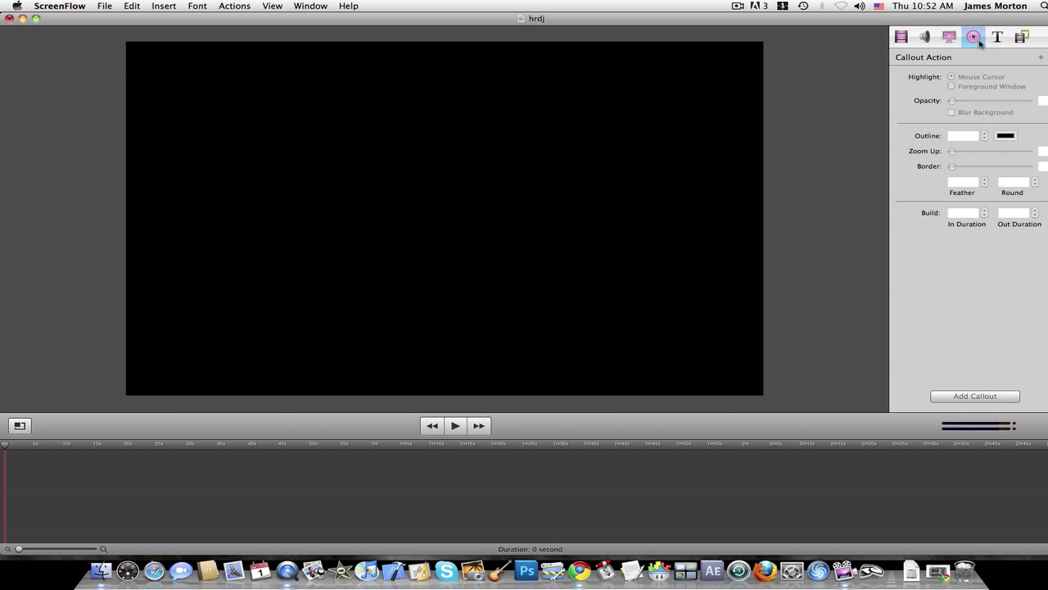
{"action": "left_click", "coordinate": [997, 37]}
{"action": "left_click", "coordinate": [900, 37]}
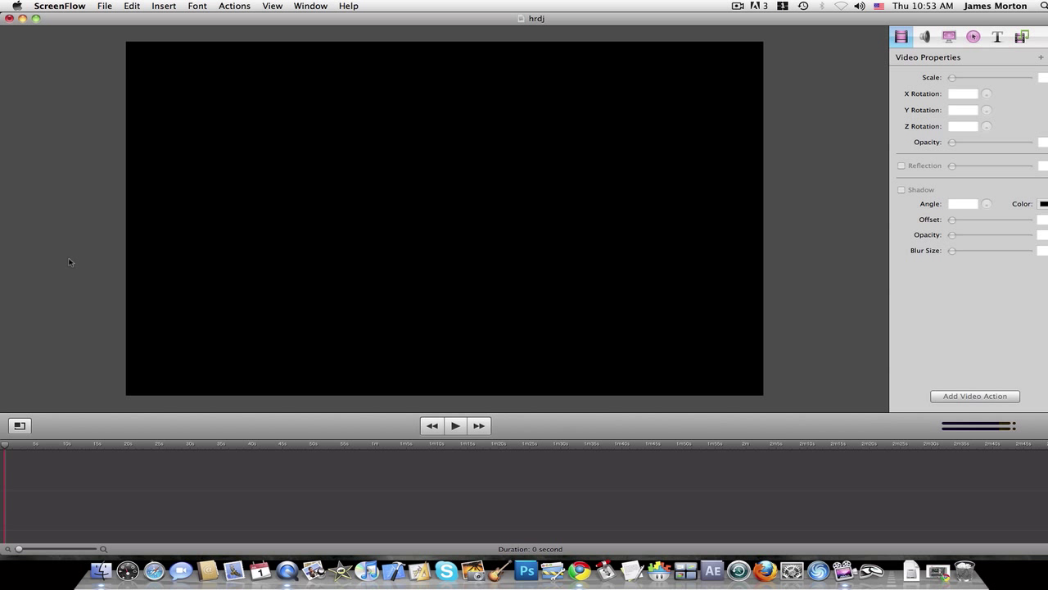
{"action": "left_click", "coordinate": [104, 6]}
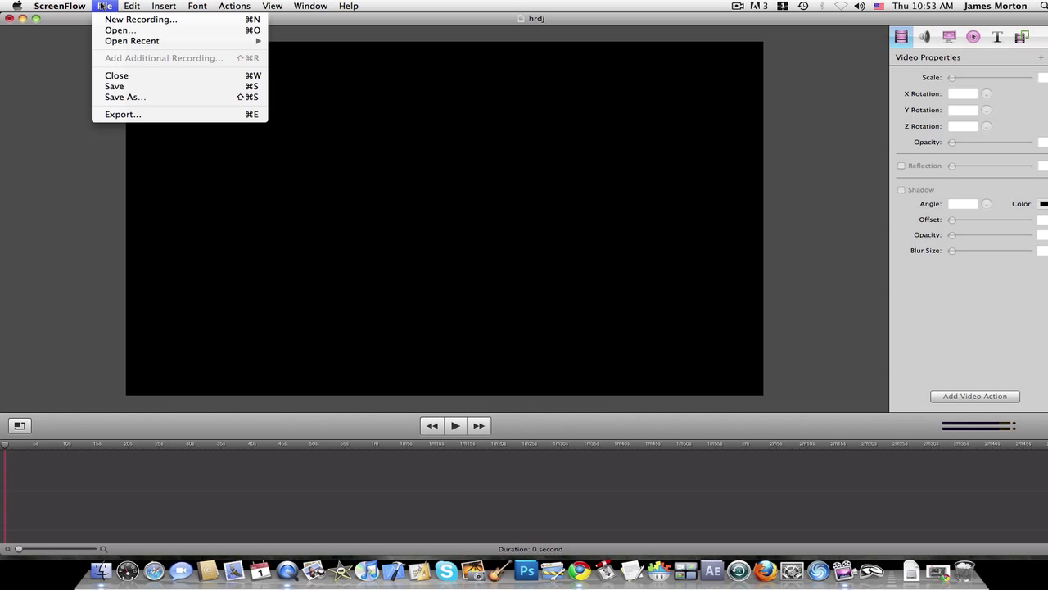
Start an export named TutorialThingy.mov with the Web – High (Best Quality) preset.
{"action": "left_click", "coordinate": [123, 114]}
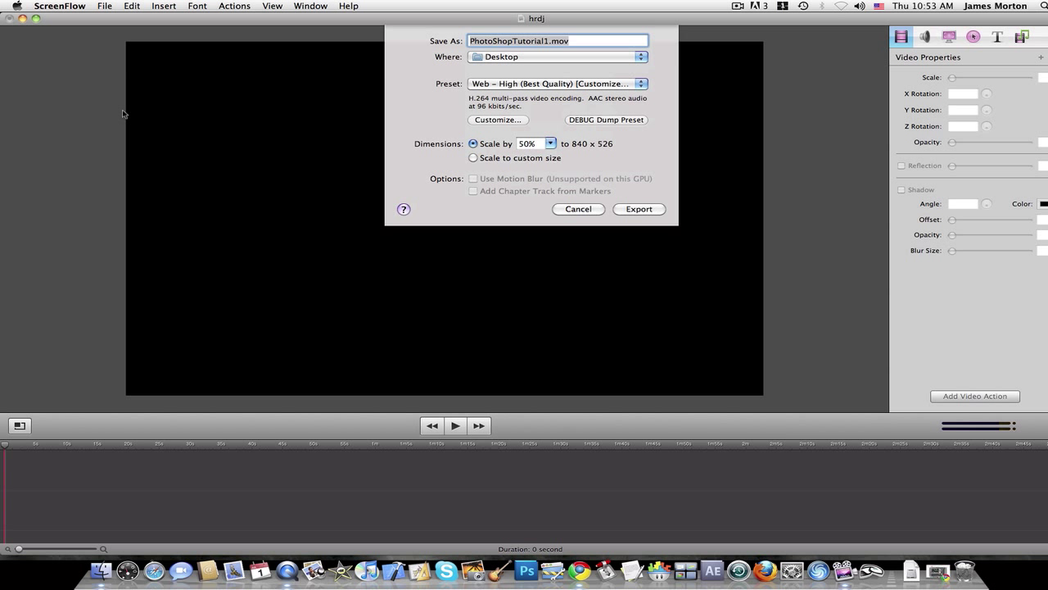
{"action": "key", "text": "BackSpace"}
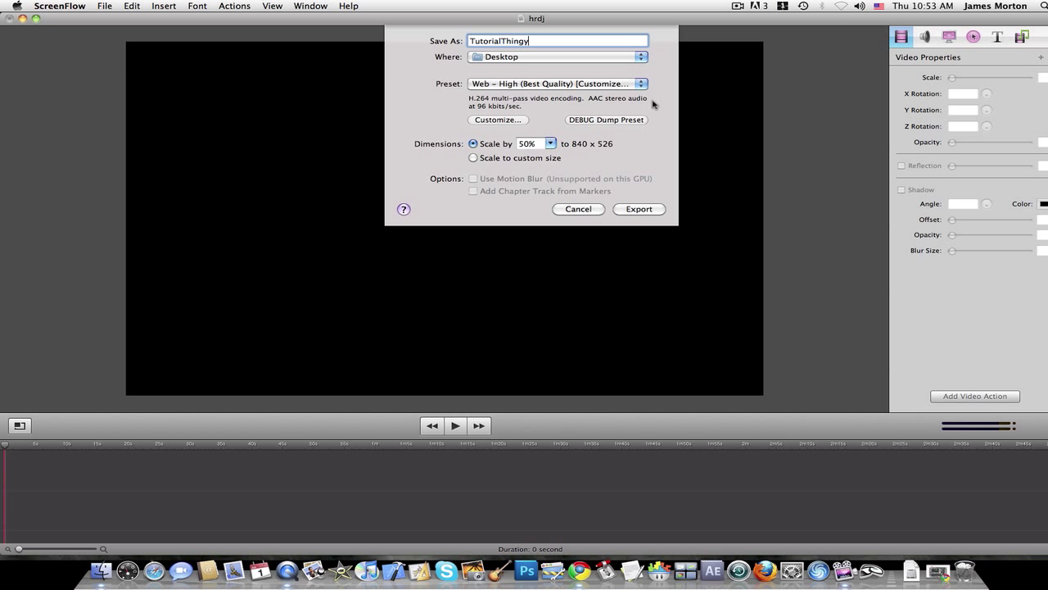
{"action": "left_click", "coordinate": [633, 84]}
{"action": "left_click", "coordinate": [577, 112]}
Try the Web – High preset, revert to Web – High (Best Quality), and open custom movie settings.
{"action": "left_click", "coordinate": [555, 85]}
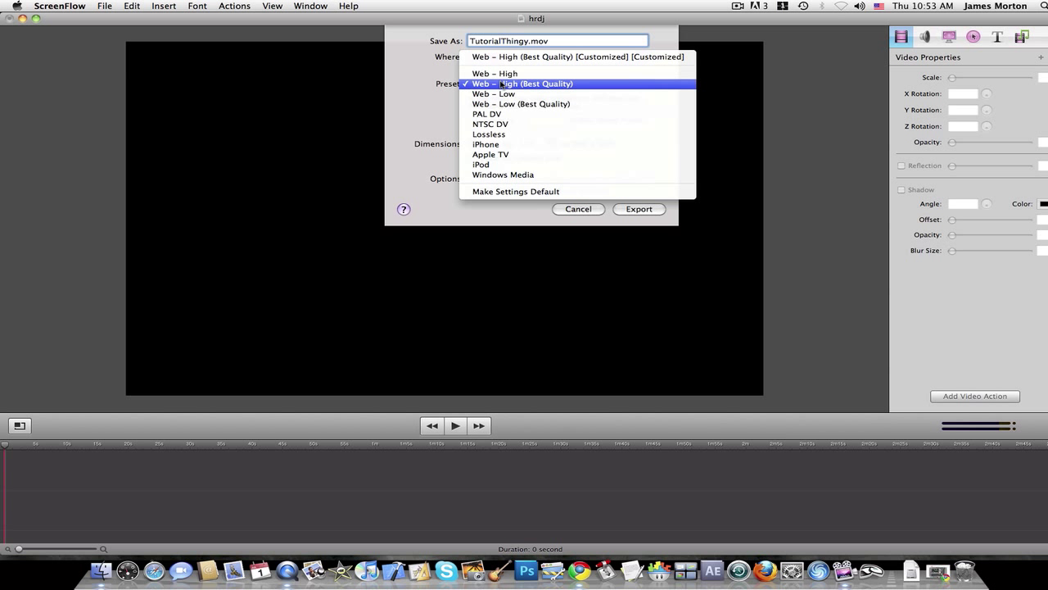
{"action": "left_click", "coordinate": [550, 74]}
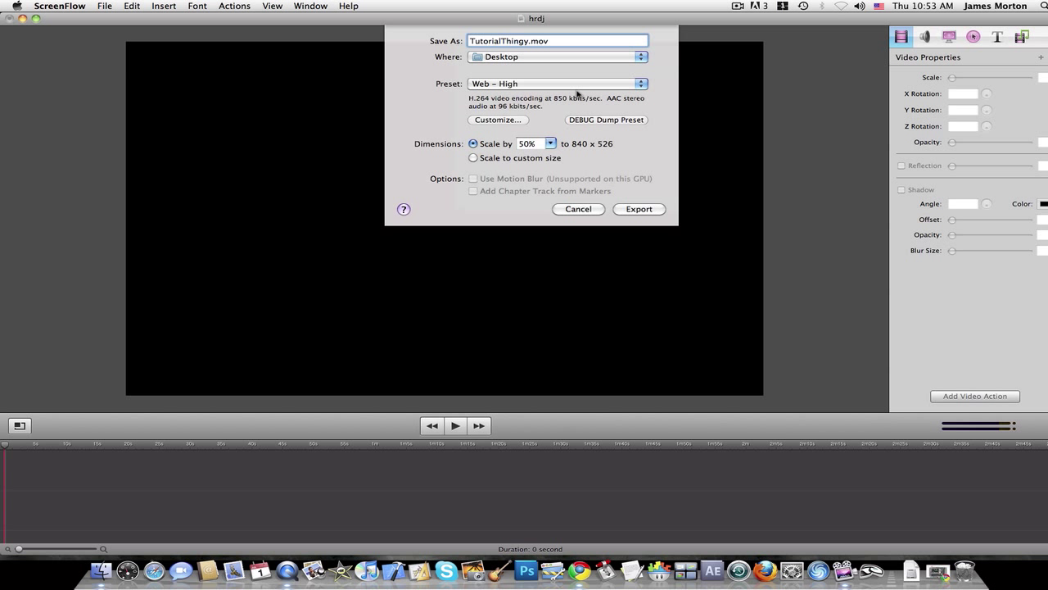
{"action": "left_click", "coordinate": [532, 86]}
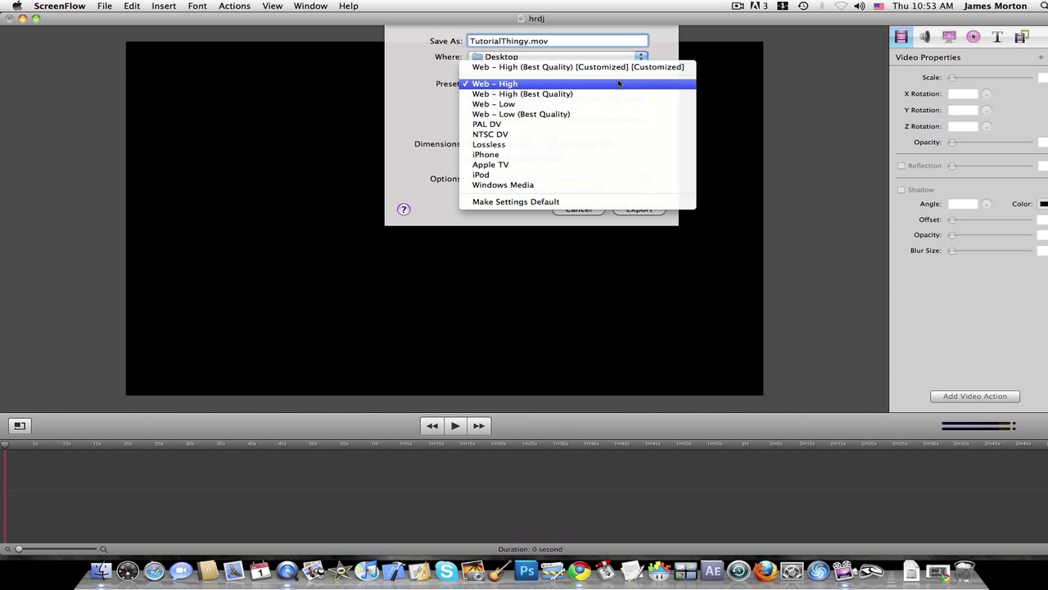
{"action": "left_click", "coordinate": [522, 94]}
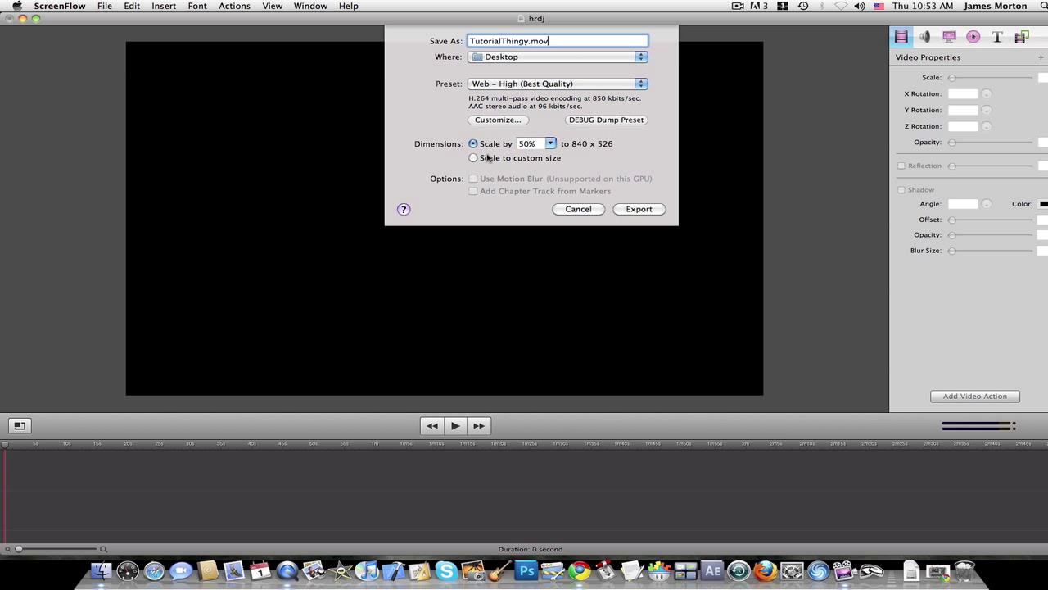
{"action": "left_click", "coordinate": [494, 119]}
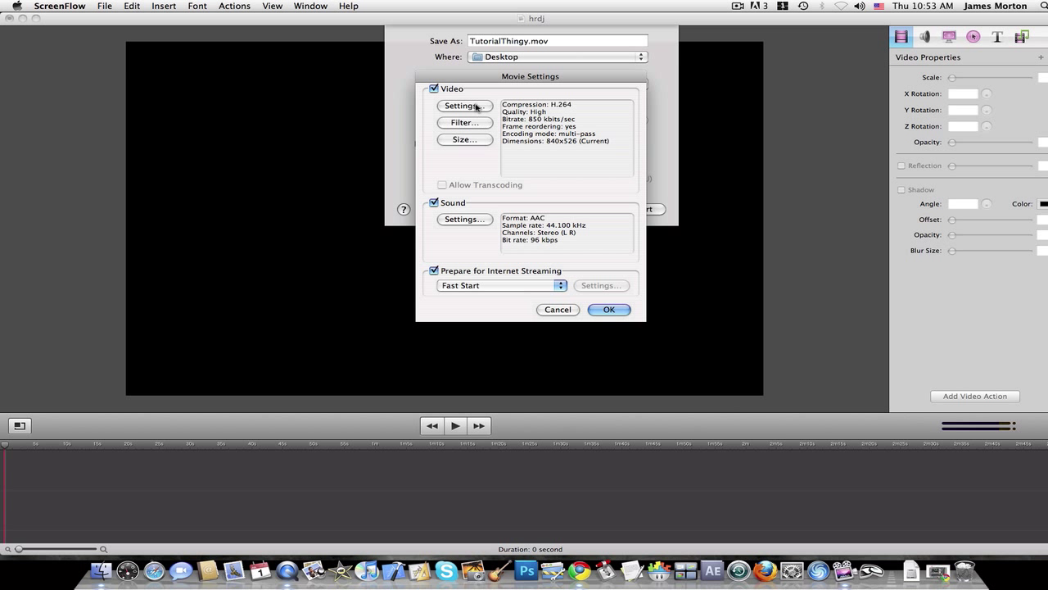
Keep H.264 compression and raise its quality to Best.
{"action": "left_click", "coordinate": [477, 107]}
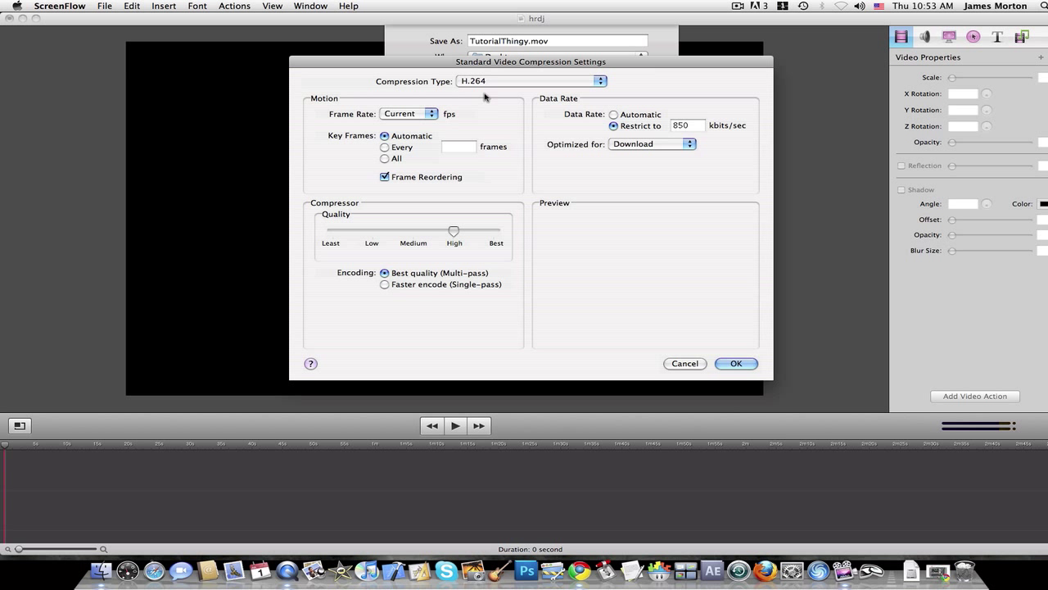
{"action": "left_click", "coordinate": [493, 81]}
{"action": "left_click", "coordinate": [494, 81]}
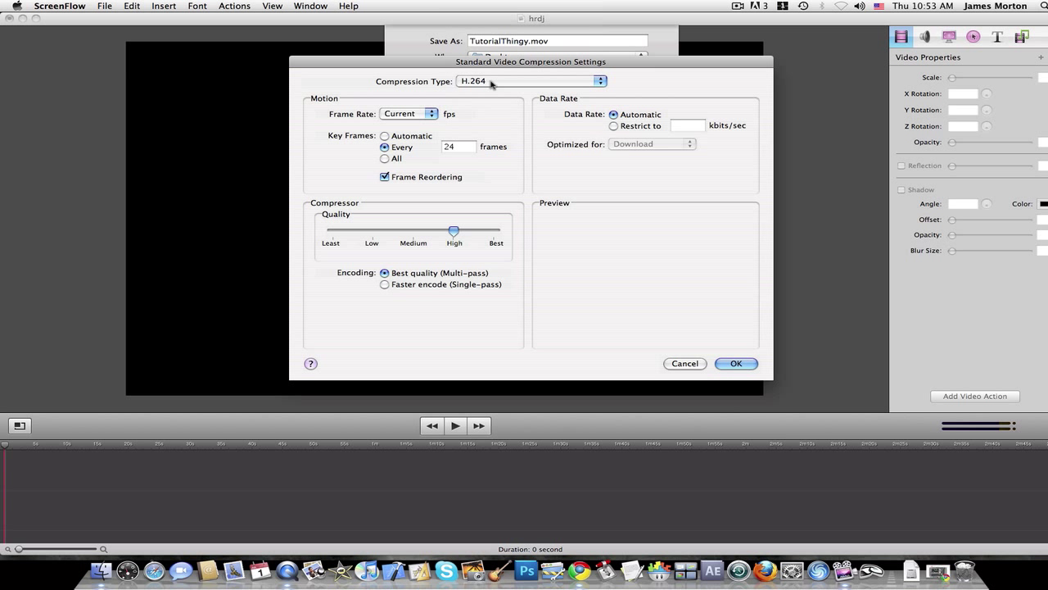
{"action": "left_click", "coordinate": [509, 83]}
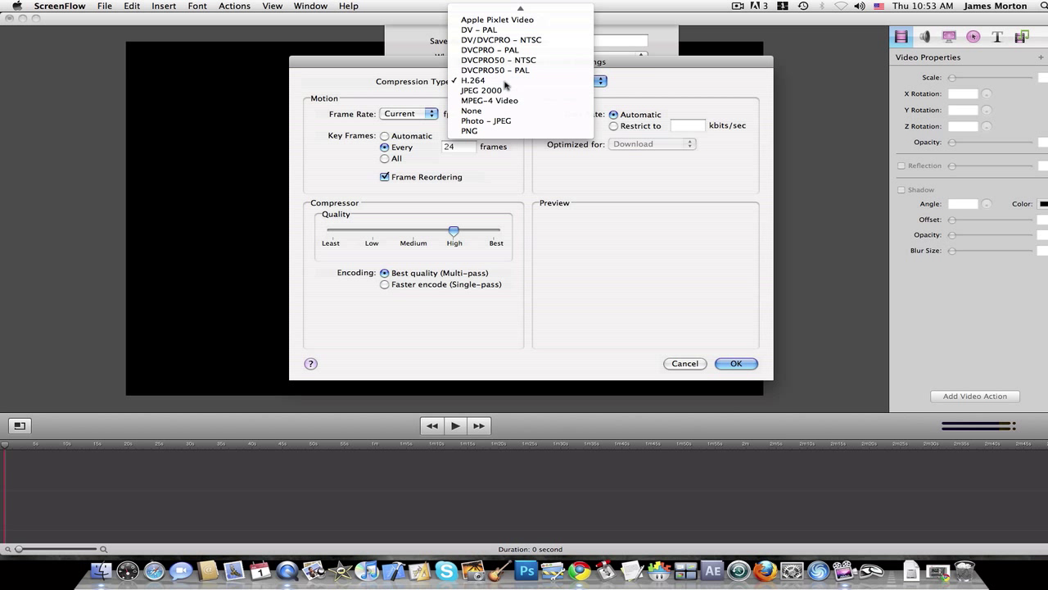
{"action": "left_click", "coordinate": [508, 86]}
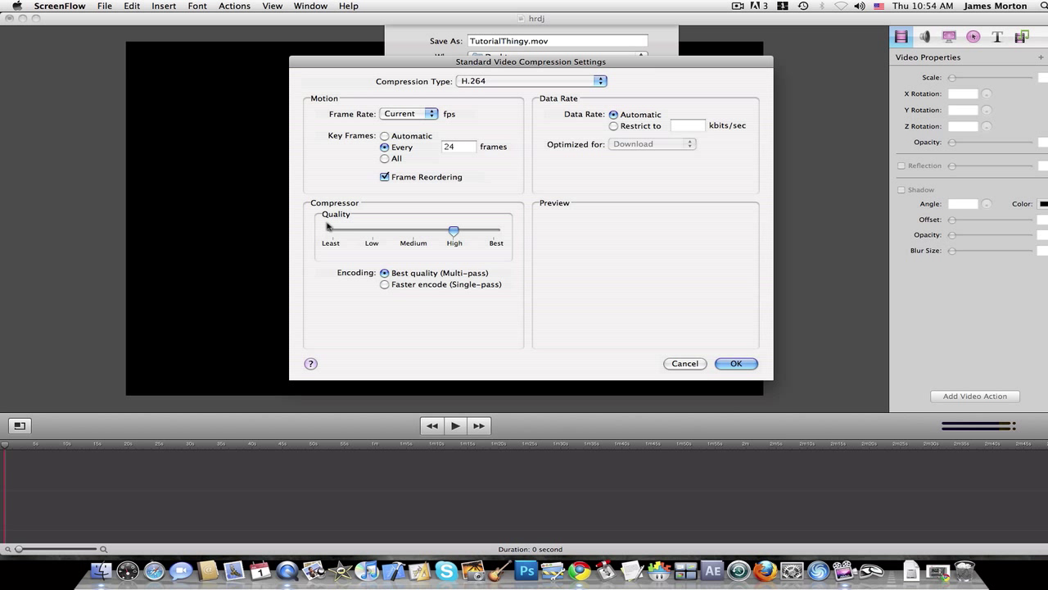
{"action": "left_click_drag", "start_coordinate": [455, 232], "coordinate": [506, 235]}
{"action": "left_click", "coordinate": [745, 365]}
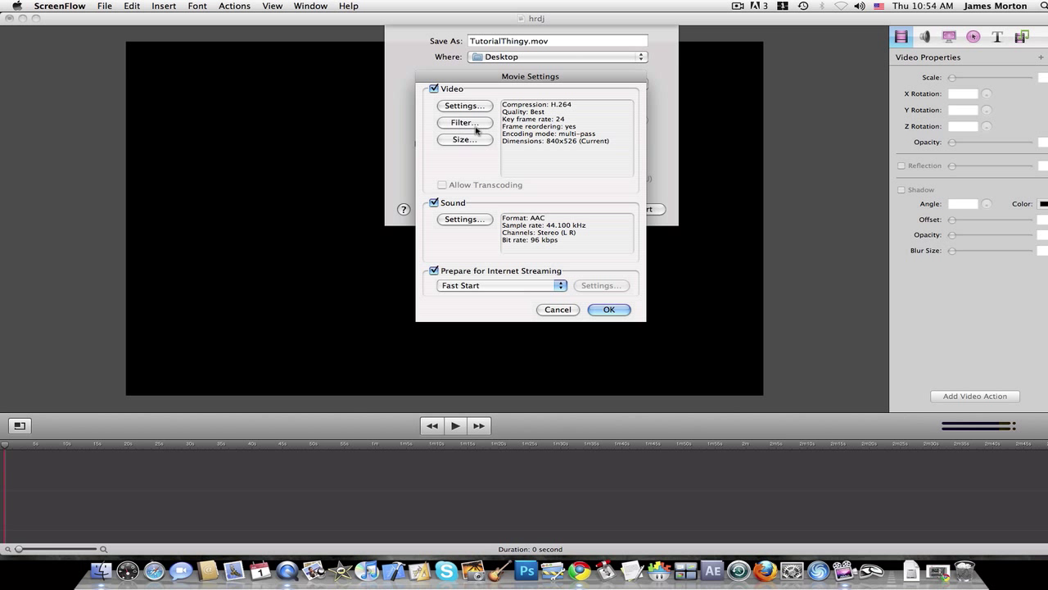
Leave the video filter empty and set the export dimensions to 1280 x 720 HD.
{"action": "left_click", "coordinate": [469, 127]}
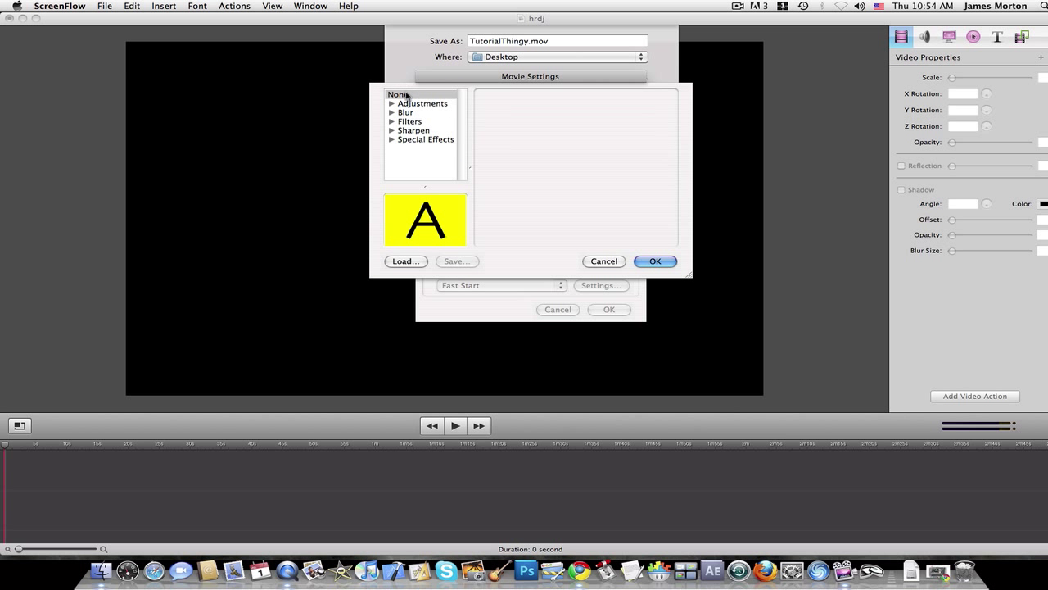
{"action": "left_click", "coordinate": [640, 261]}
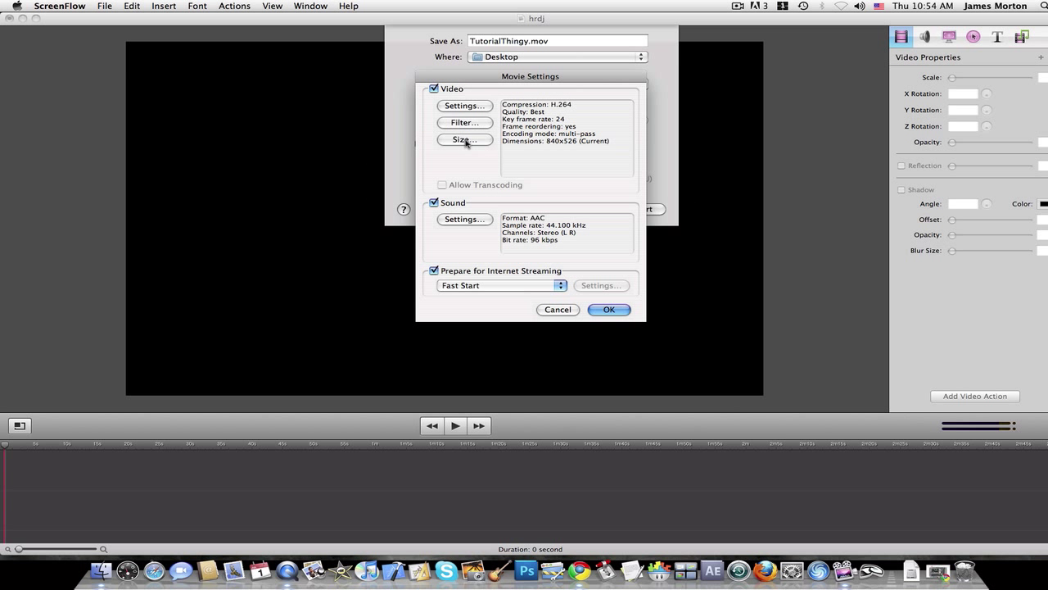
{"action": "left_click", "coordinate": [460, 140]}
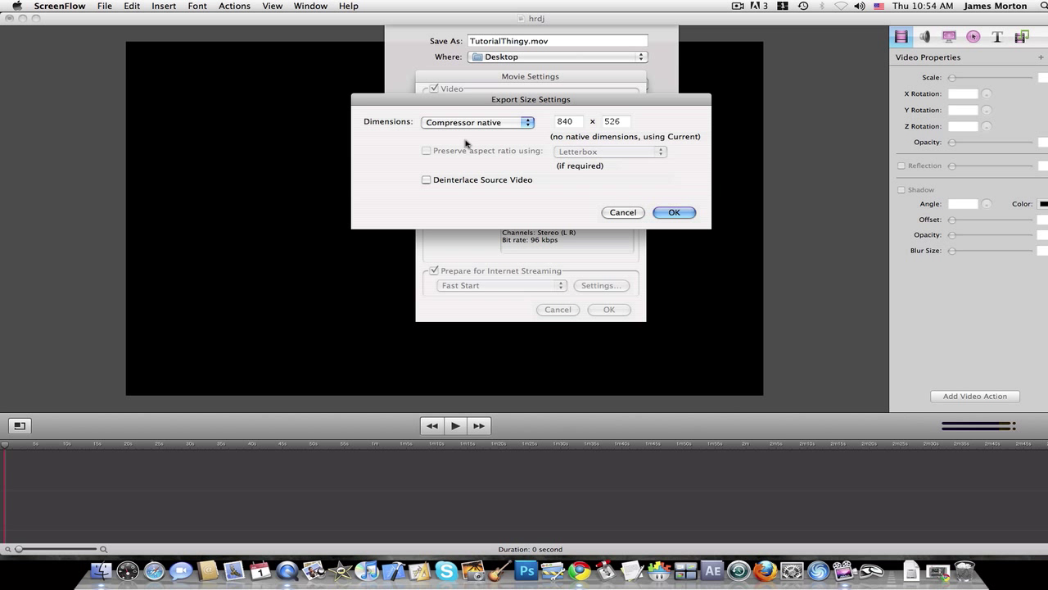
{"action": "left_click", "coordinate": [525, 123]}
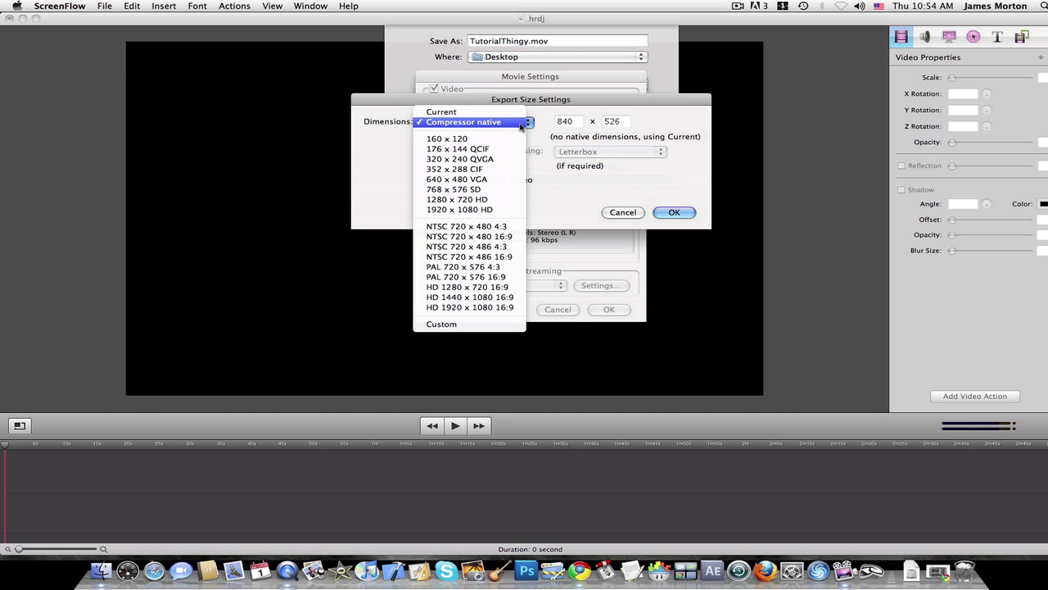
{"action": "left_click", "coordinate": [479, 200]}
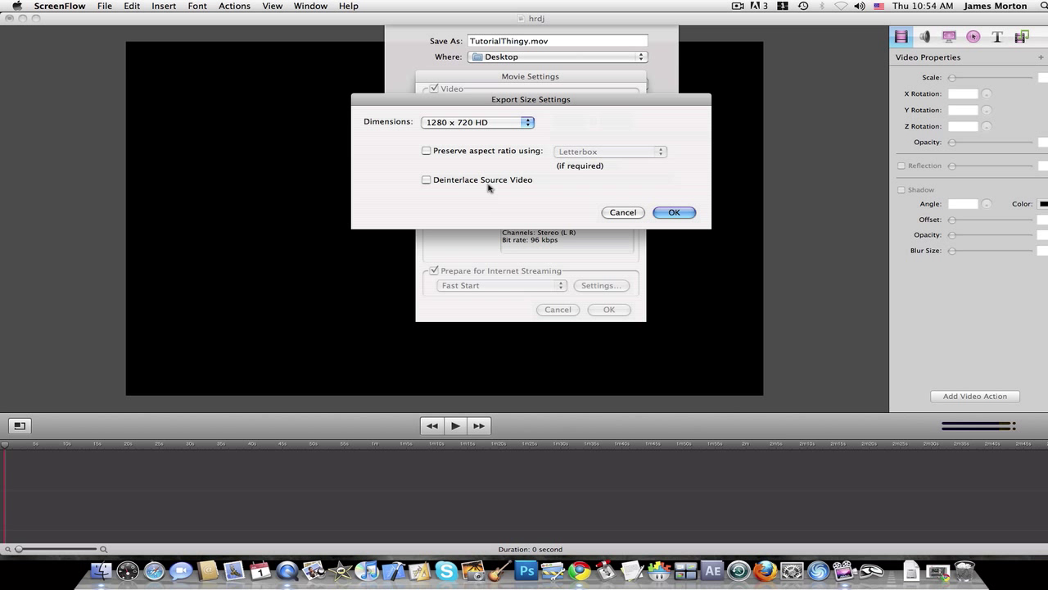
{"action": "left_click", "coordinate": [670, 212]}
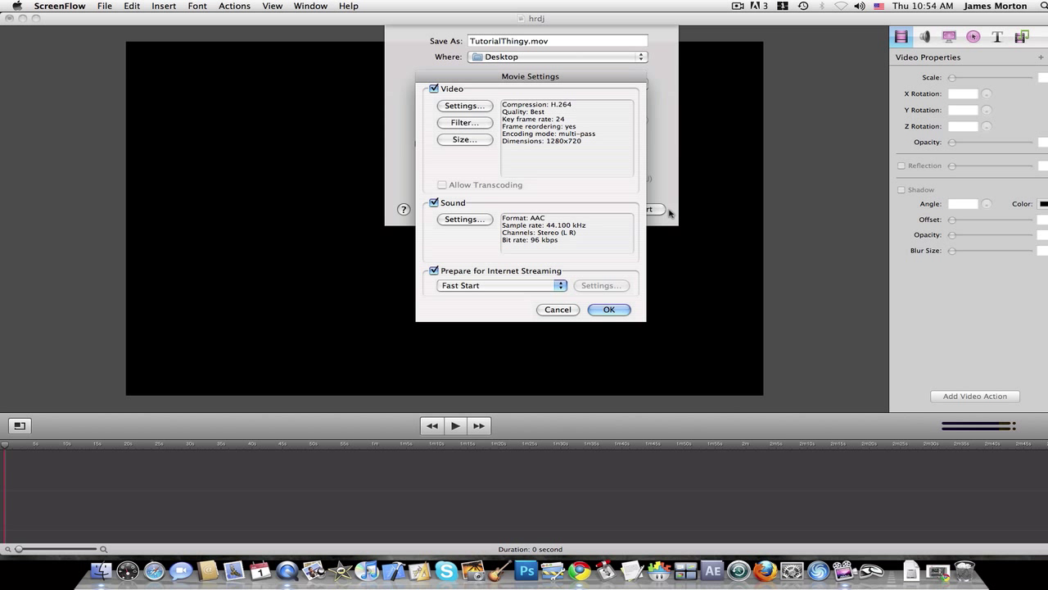
In the sound settings, check the advanced encoder options and leave render quality at Better.
{"action": "left_click", "coordinate": [481, 219]}
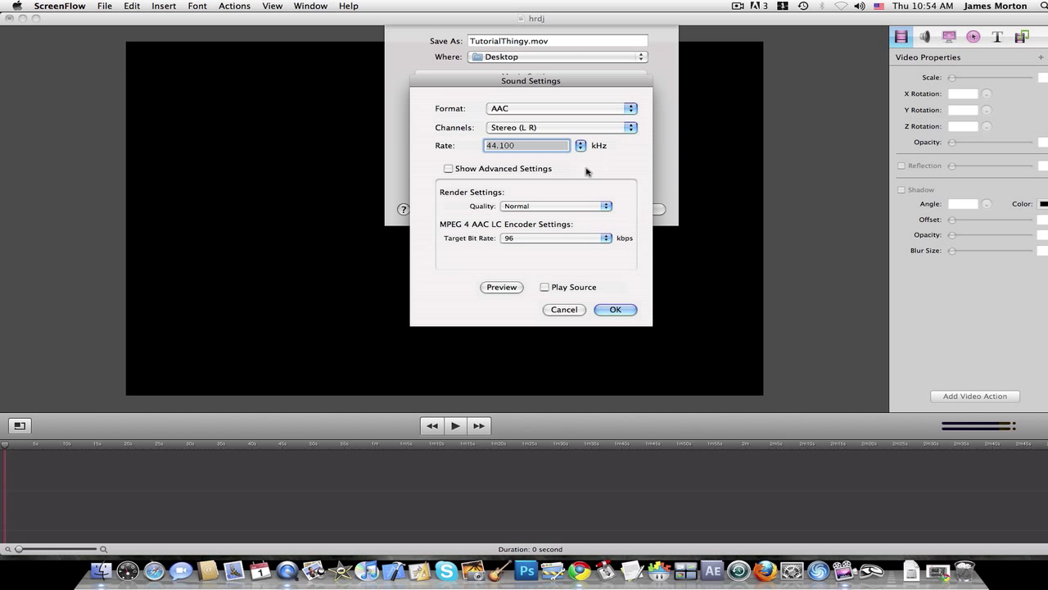
{"action": "left_click", "coordinate": [449, 168]}
{"action": "left_click", "coordinate": [456, 170]}
{"action": "left_click", "coordinate": [526, 211]}
{"action": "left_click", "coordinate": [524, 214]}
{"action": "left_click", "coordinate": [526, 215]}
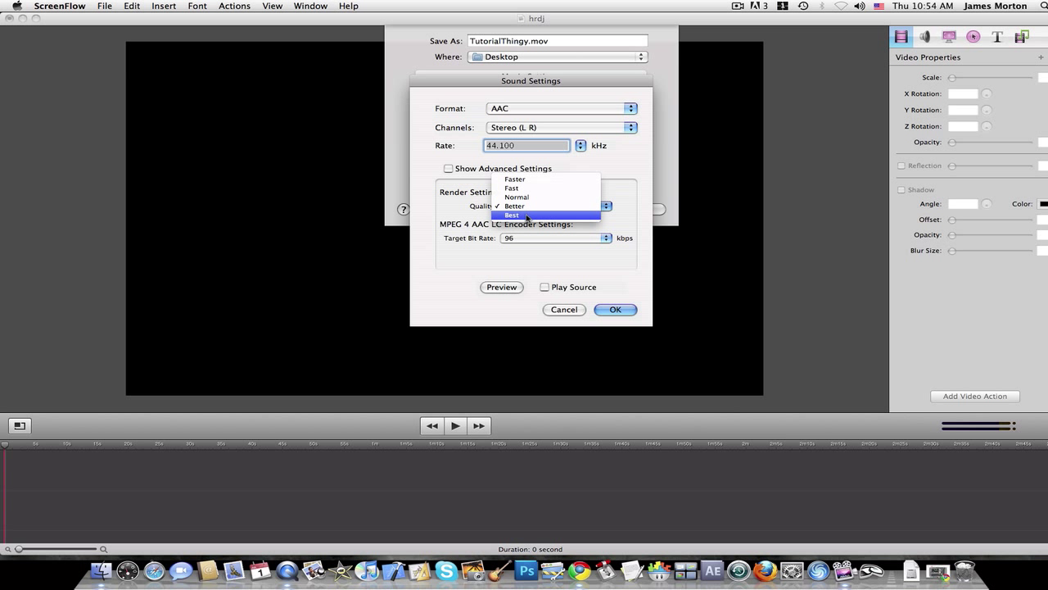
{"action": "left_click", "coordinate": [614, 193]}
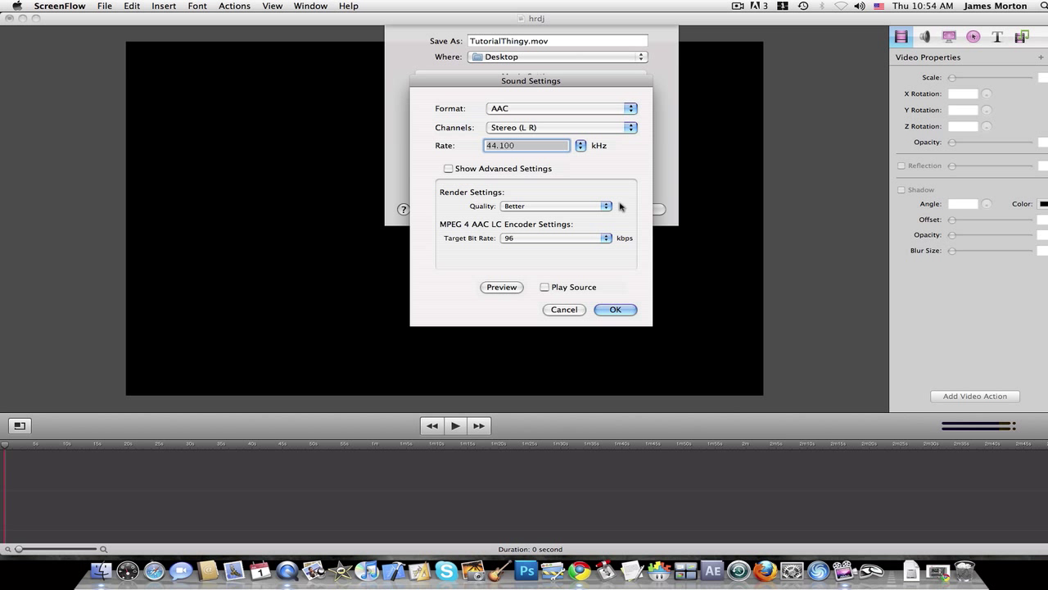
Set the AAC target bit rate to 192 kbps, keeping quality at Better, and confirm.
{"action": "left_click", "coordinate": [559, 239]}
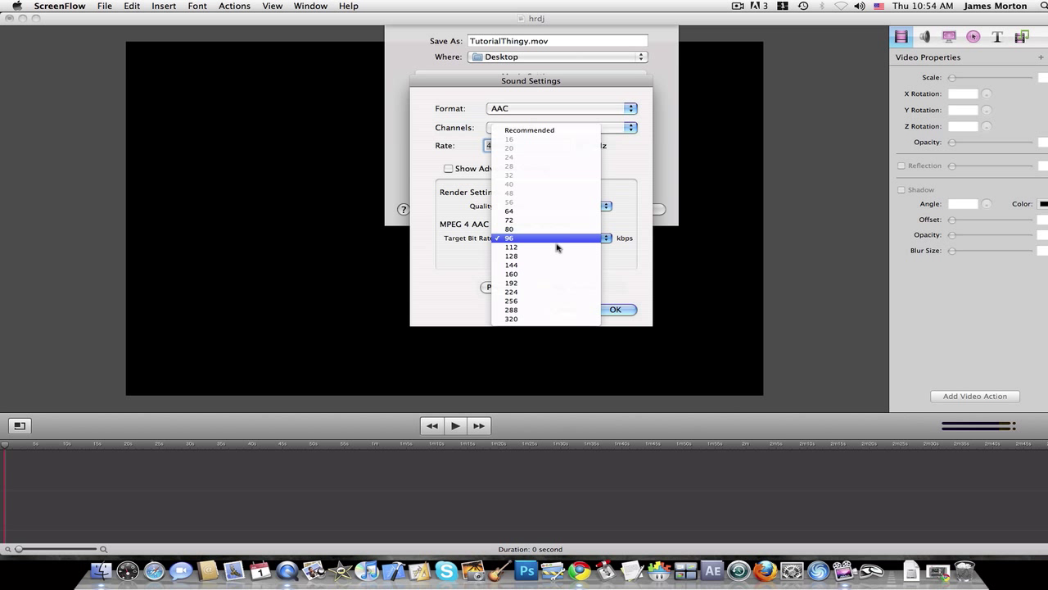
{"action": "left_click", "coordinate": [531, 283]}
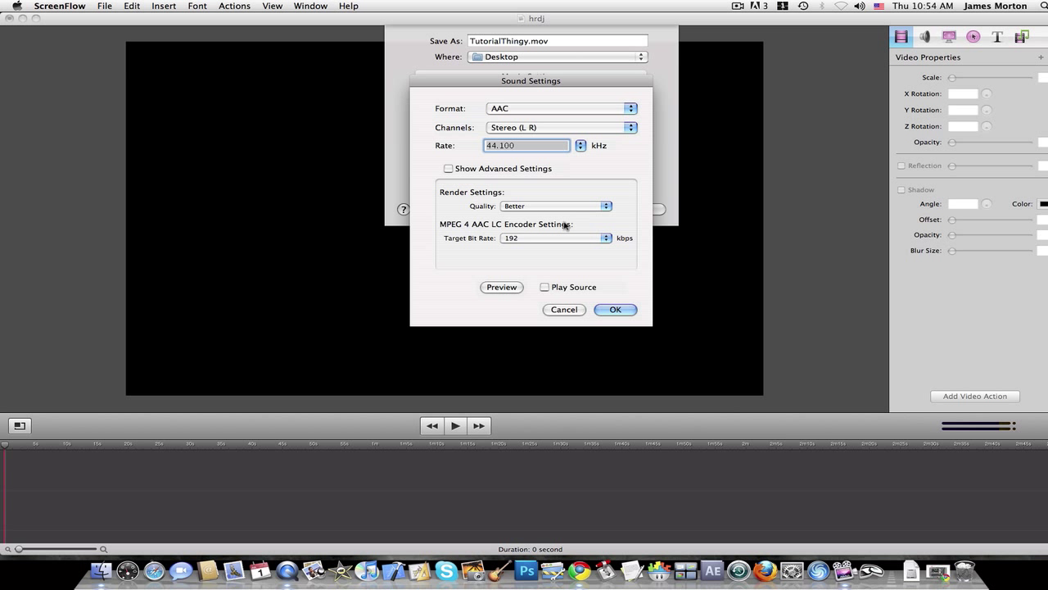
{"action": "left_click", "coordinate": [556, 206]}
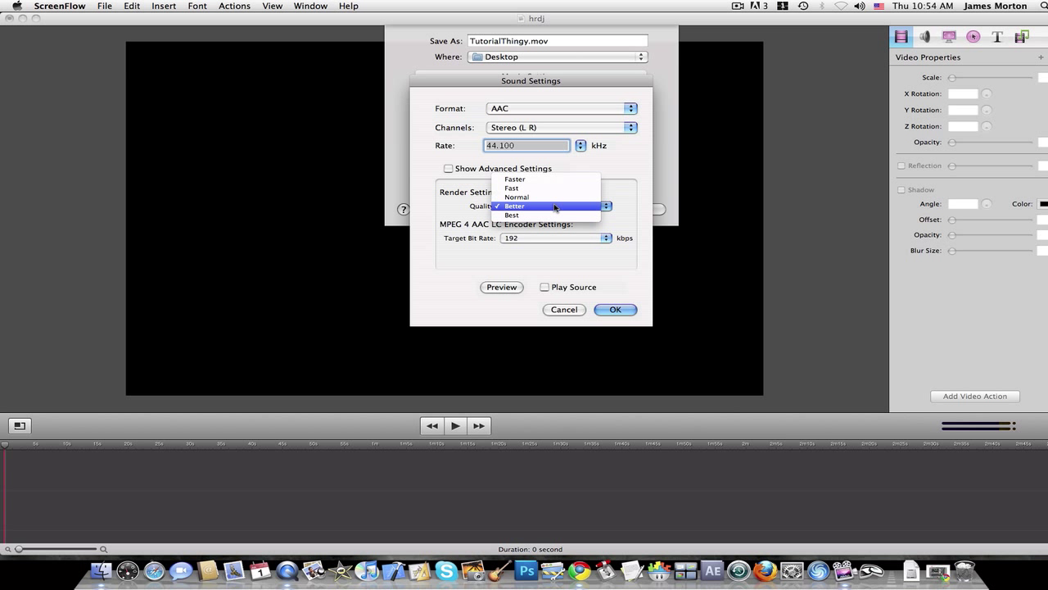
{"action": "left_click", "coordinate": [632, 229]}
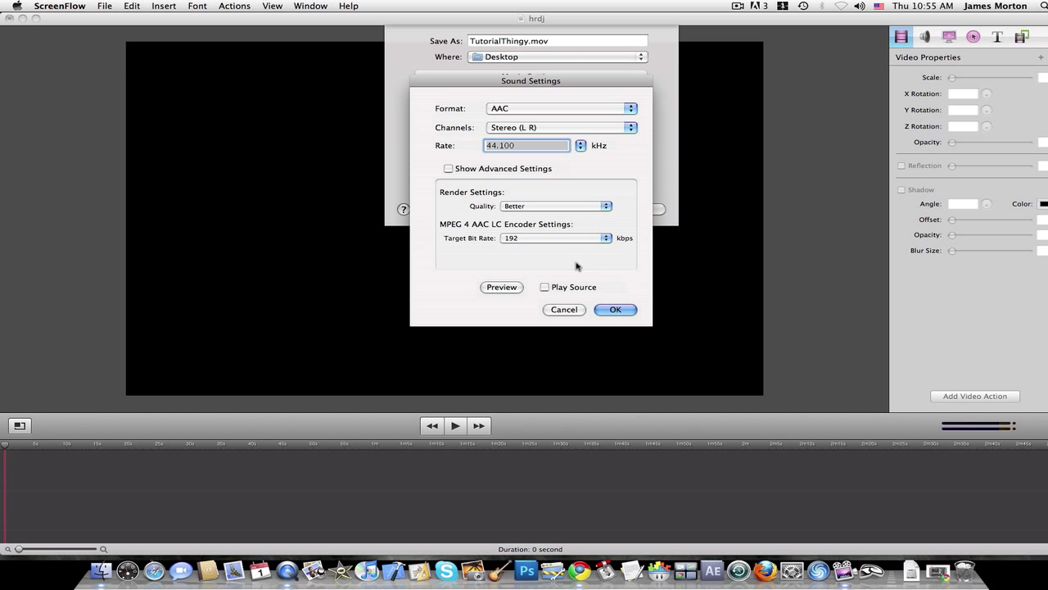
{"action": "left_click", "coordinate": [541, 207]}
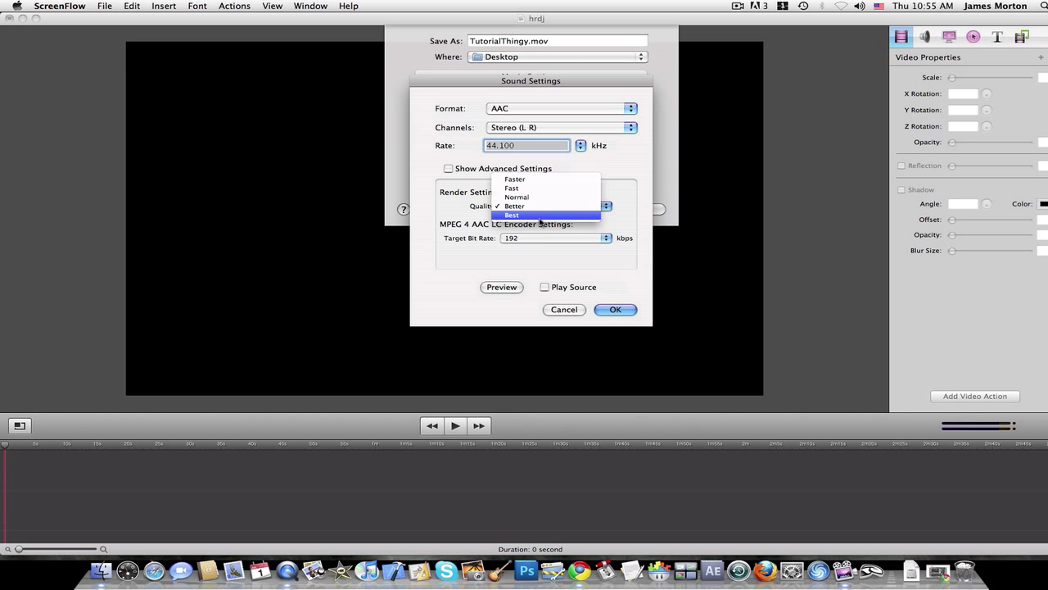
{"action": "left_click", "coordinate": [638, 221]}
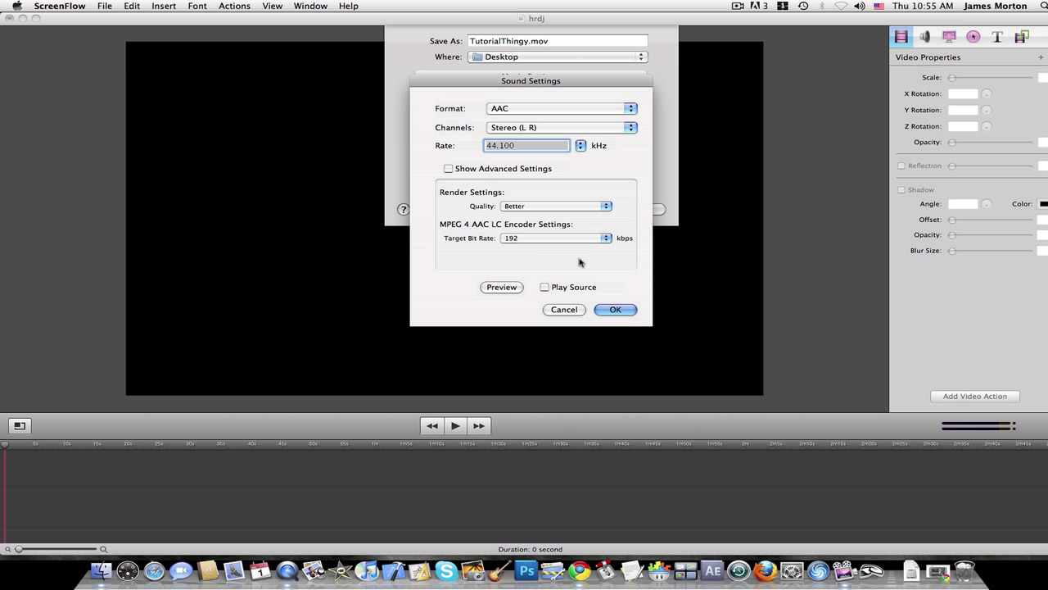
{"action": "left_click", "coordinate": [608, 311]}
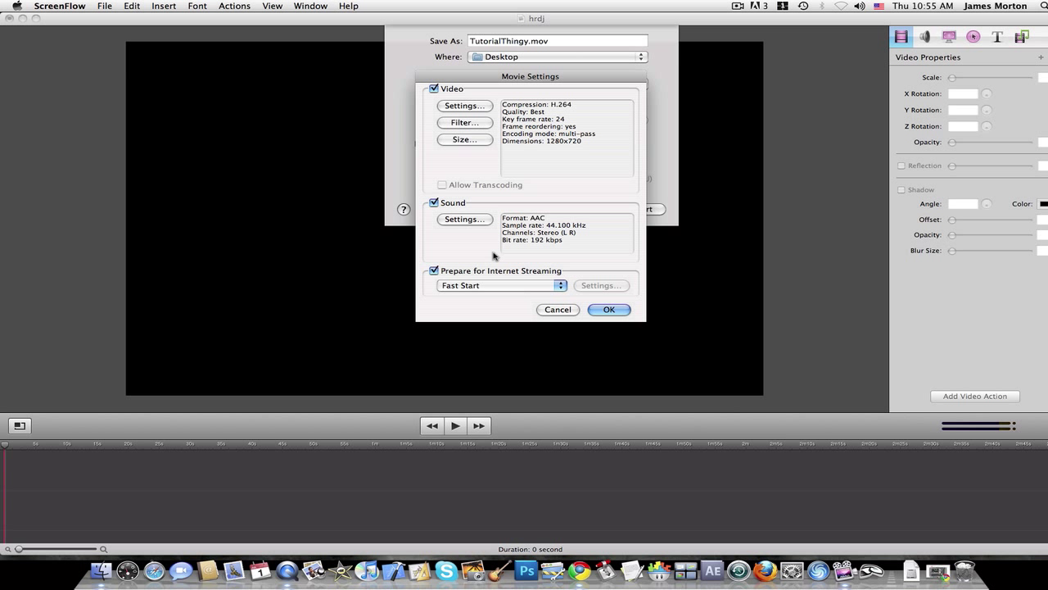
Keep Fast Start for internet streaming and accept the movie settings.
{"action": "left_click", "coordinate": [534, 286]}
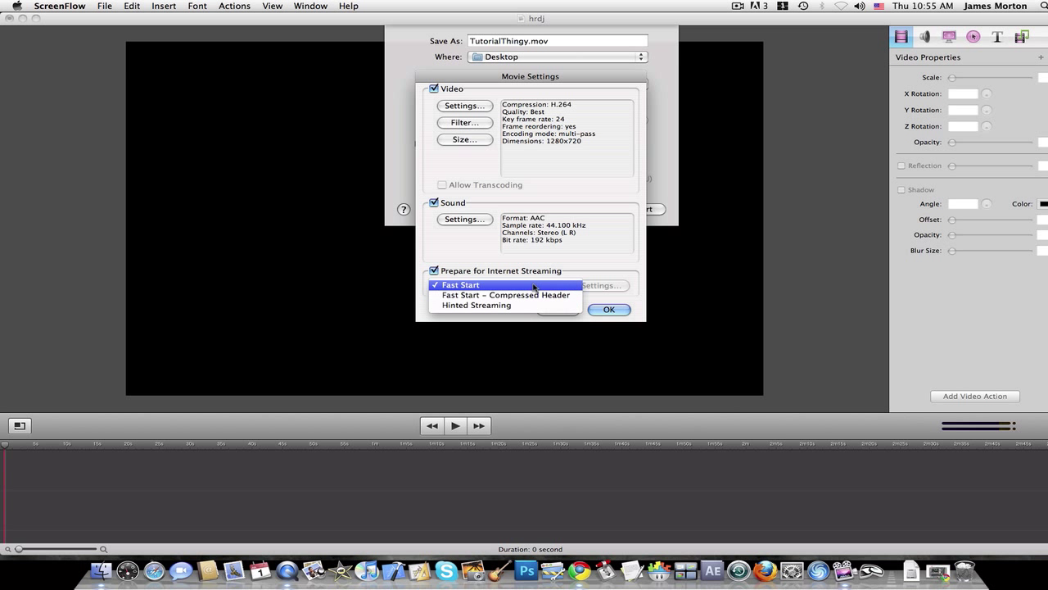
{"action": "left_click", "coordinate": [537, 284]}
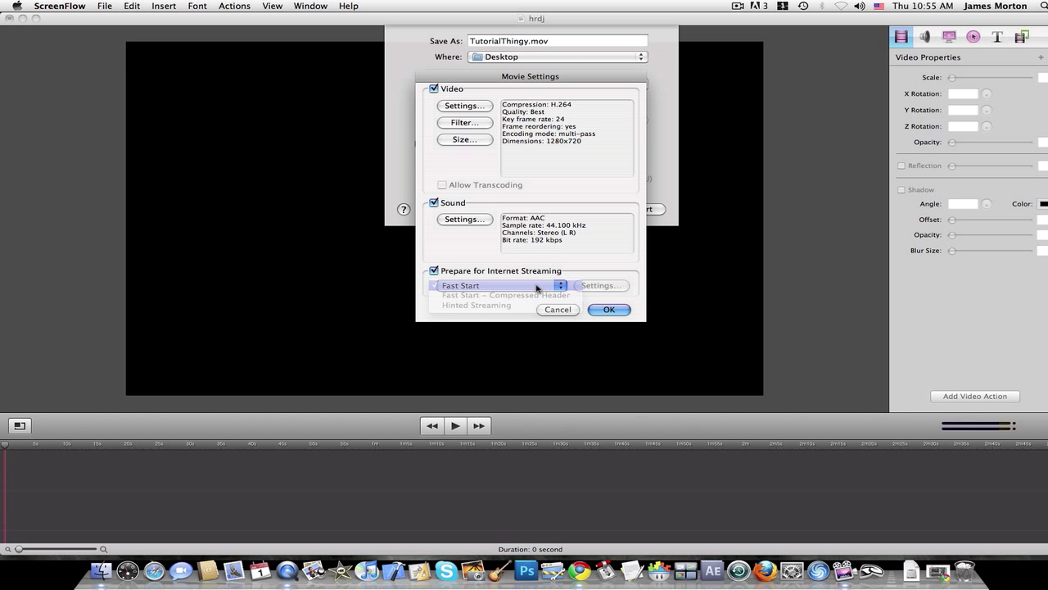
{"action": "left_click", "coordinate": [609, 310]}
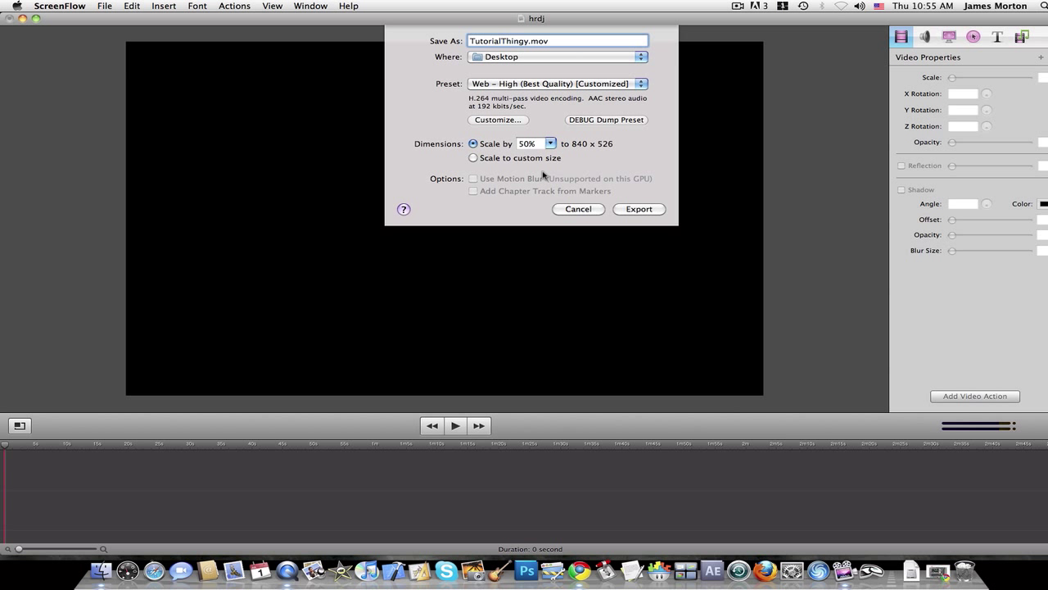
Switch the export to a custom size of 1220 x 720.
{"action": "left_click", "coordinate": [475, 158]}
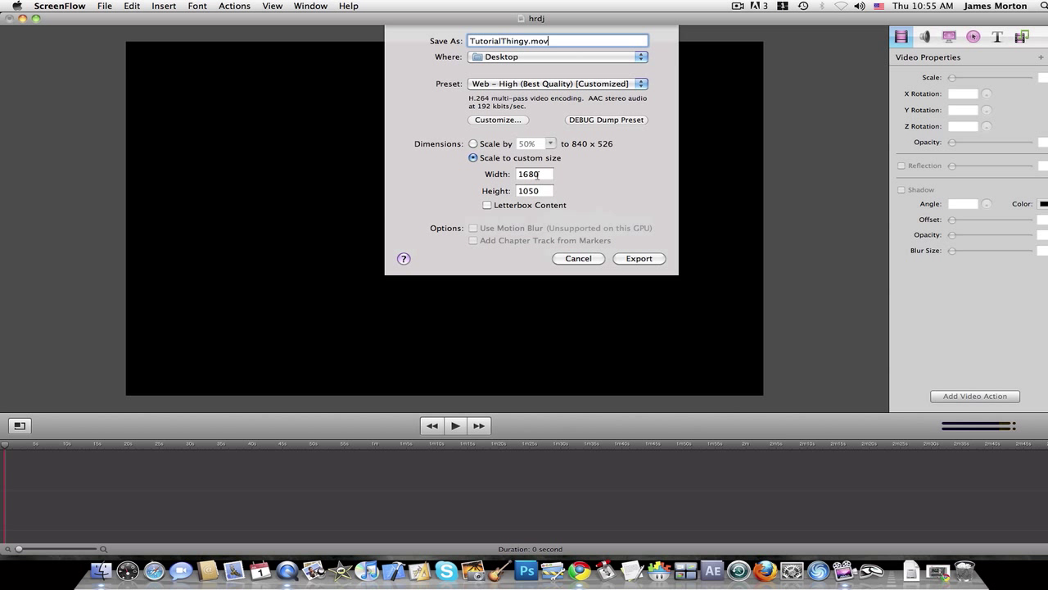
{"action": "double_click", "coordinate": [536, 175]}
{"action": "type", "text": "122"}
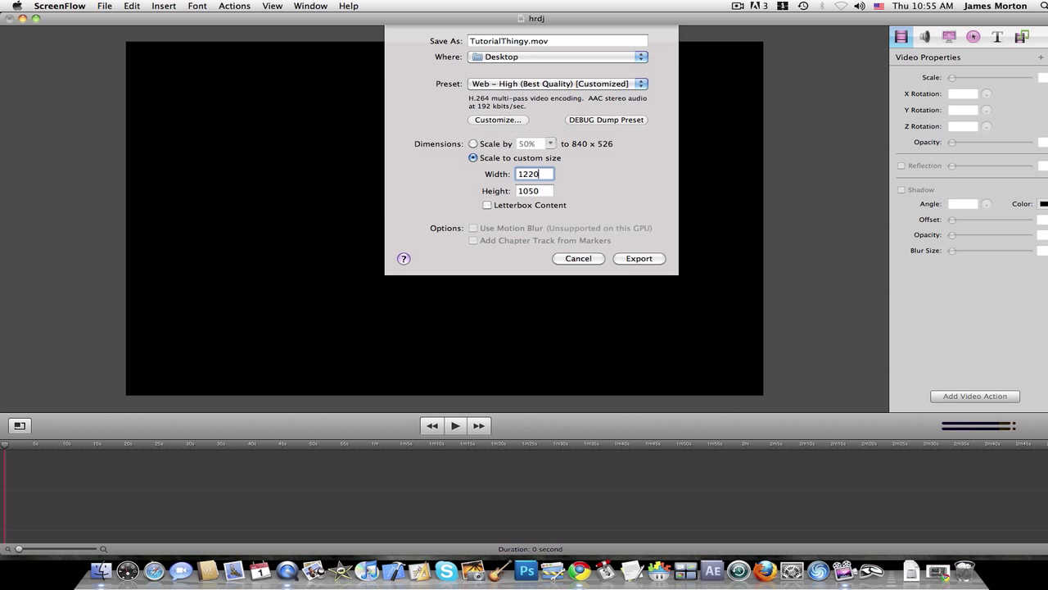
{"action": "key", "text": "Tab"}
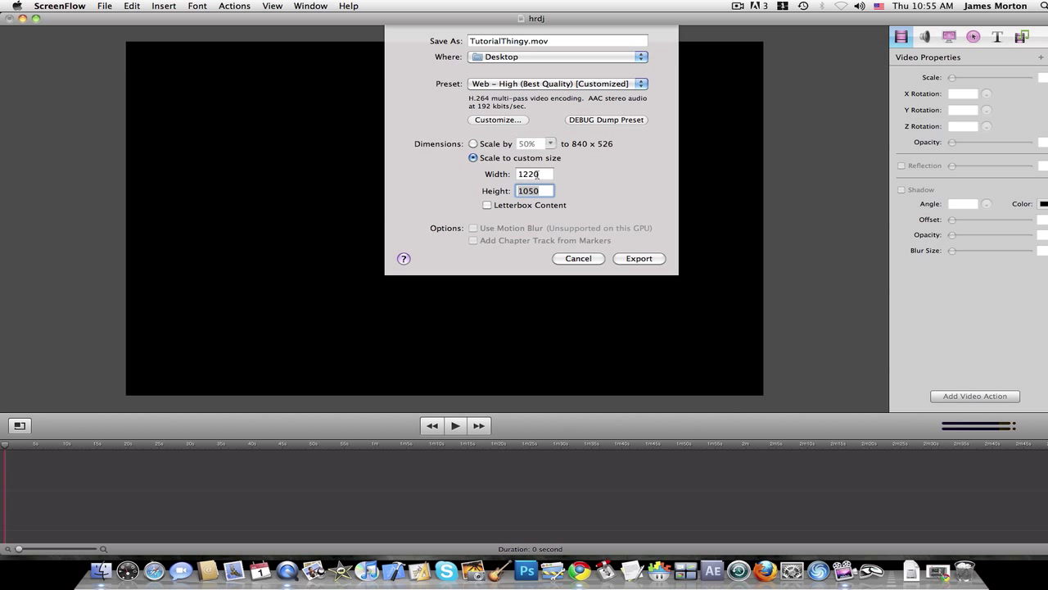
{"action": "type", "text": "720"}
Cancel the export, close the hrdj project without saving, and bring Finder to the front.
{"action": "left_click", "coordinate": [590, 261]}
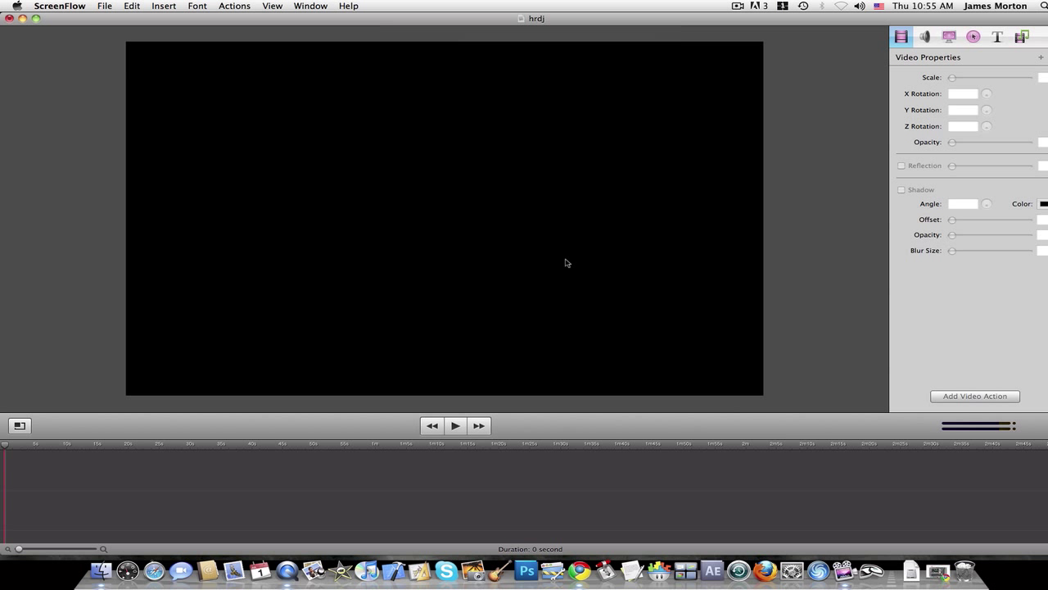
{"action": "left_click", "coordinate": [6, 21]}
{"action": "left_click", "coordinate": [473, 81]}
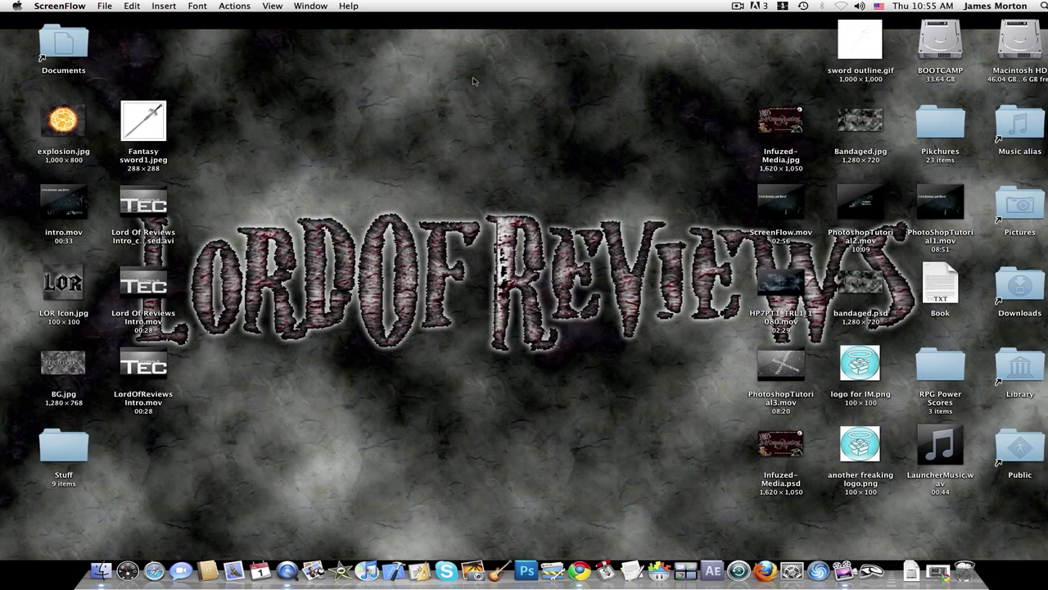
{"action": "left_click", "coordinate": [523, 181]}
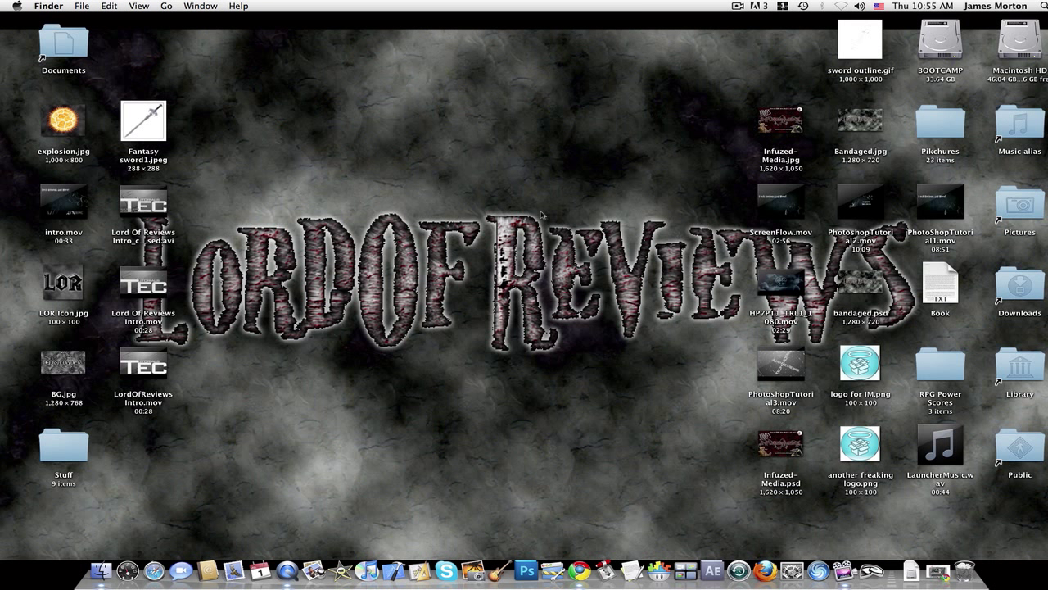